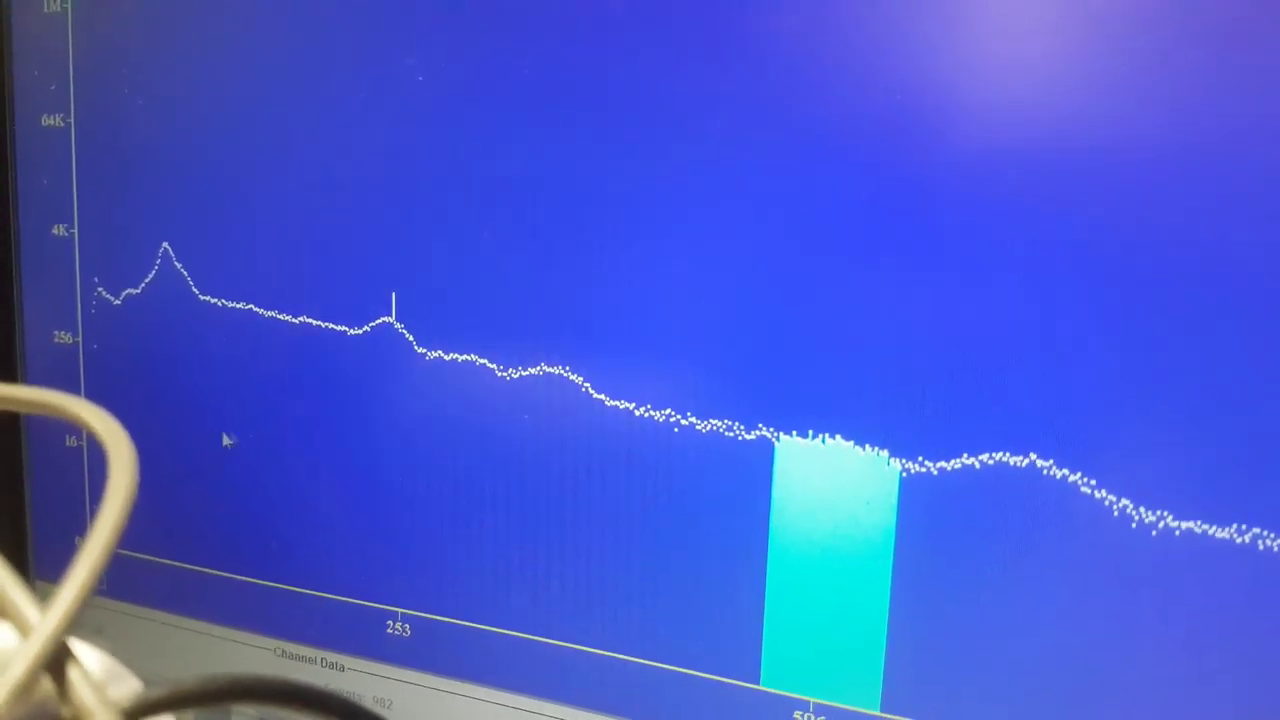
Place the channel cursor on the small bump just past the 253 keV peak to read its counts
click(576, 346)
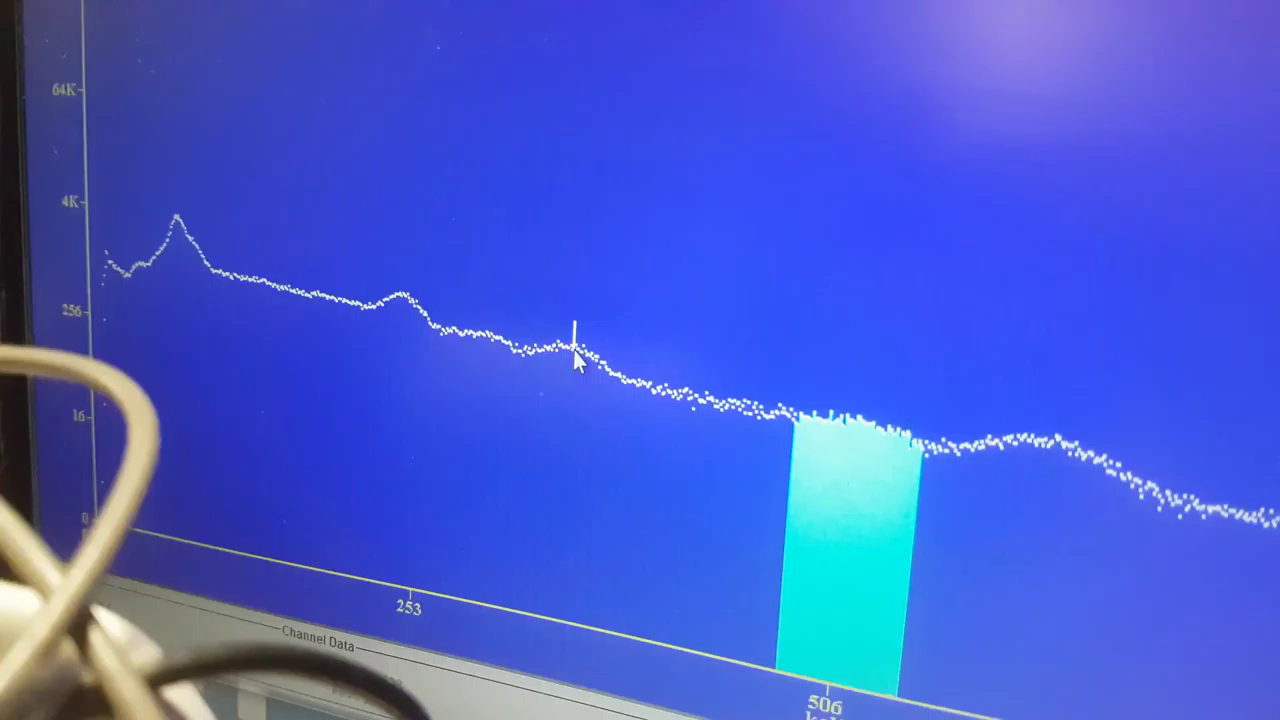